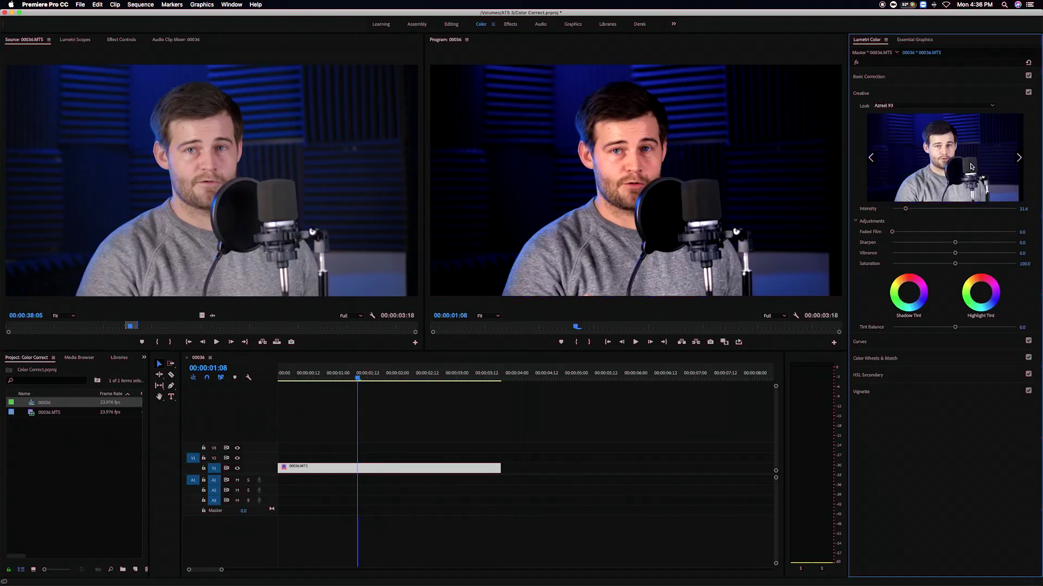
- Expand the clip's HSL Secondary controls, briefly toggle that correction, and return to basic correction
left_click(870, 375)
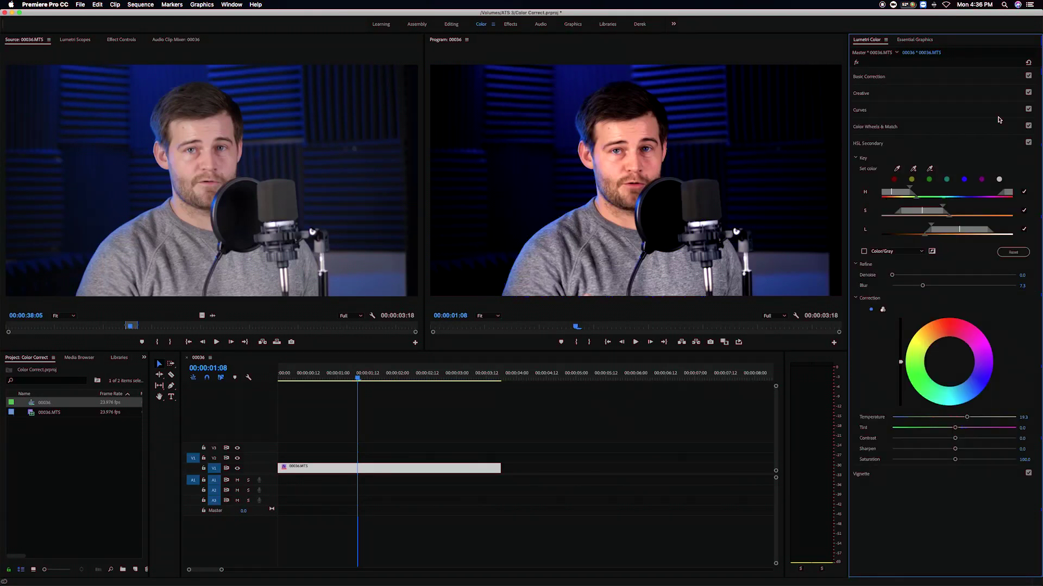
double_click(1028, 142)
left_click(981, 82)
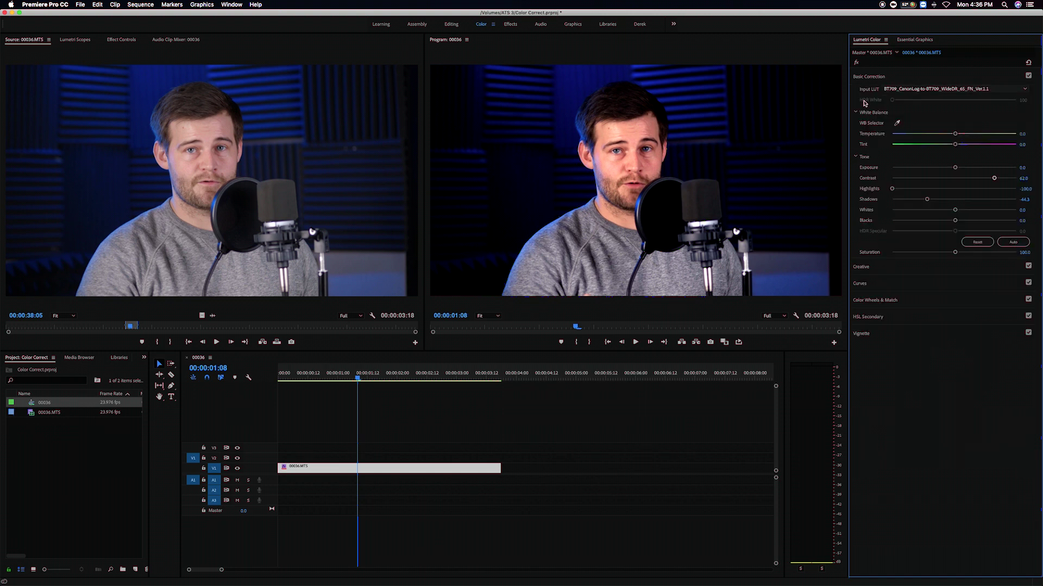
- Open the sequence's Export Settings and drag it beside the Program monitor to compare colours
left_click(478, 430)
key("super+m")
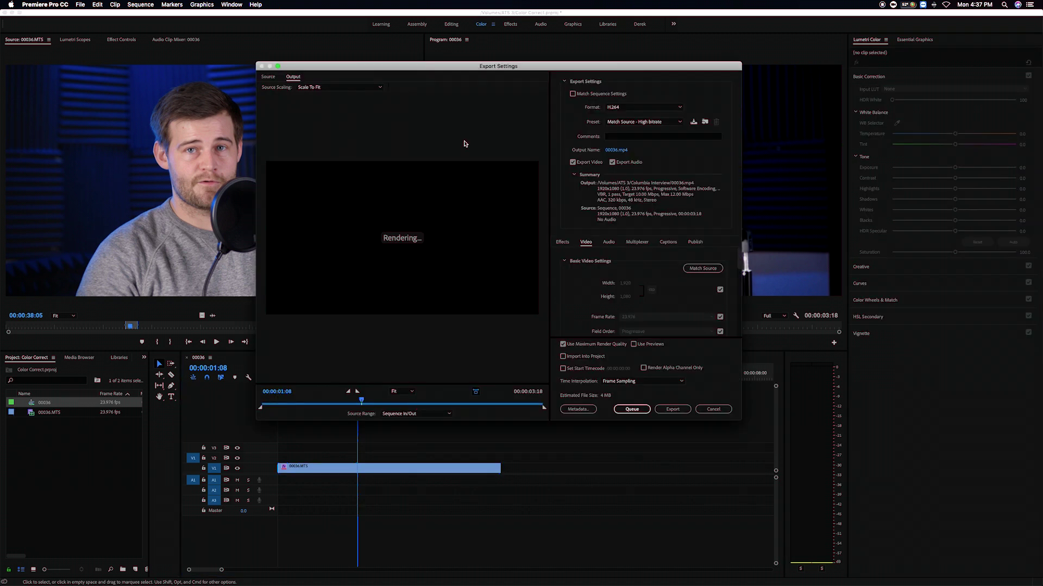
left_click_drag(426, 68, 808, 17)
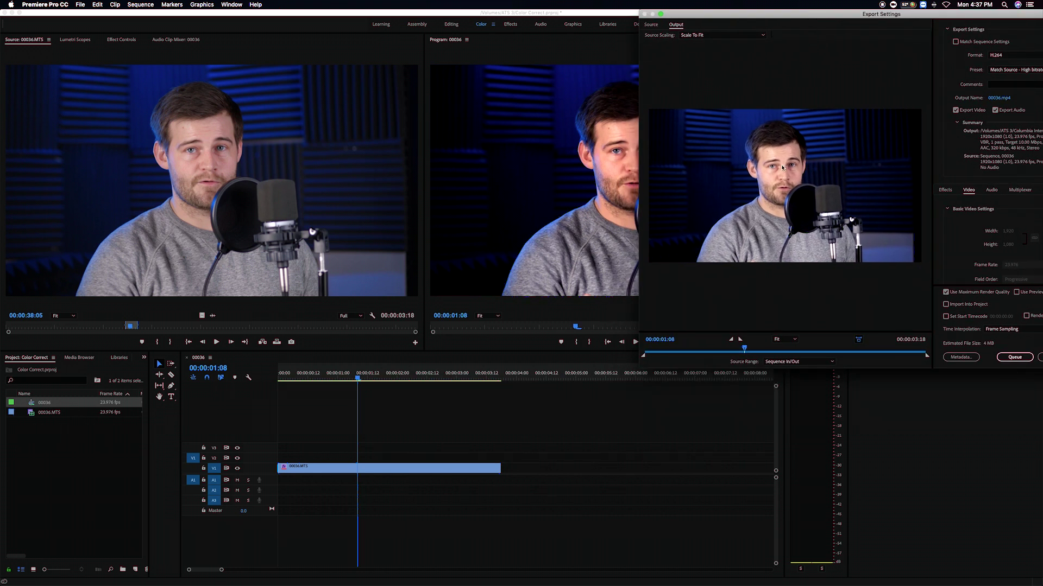
left_click_drag(764, 15, 794, 16)
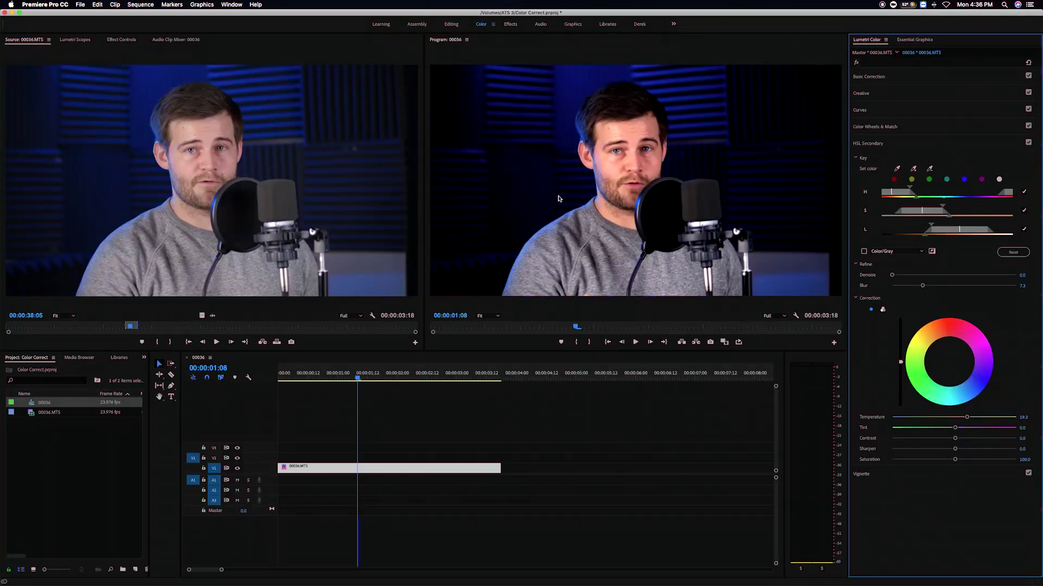
- Turn the clip's Lumetri grade off and back on to compare before and after
left_click(857, 63)
left_click(857, 63)
left_click(869, 77)
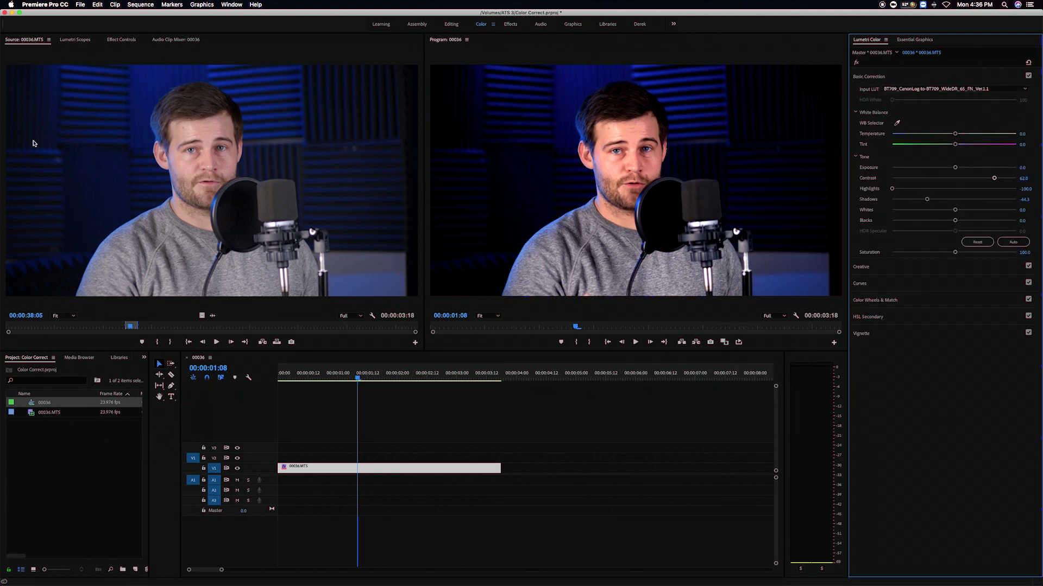
- Compare the Export Settings preview beside the Program monitor, then recentre the dialog
left_click(478, 430)
key("super+m")
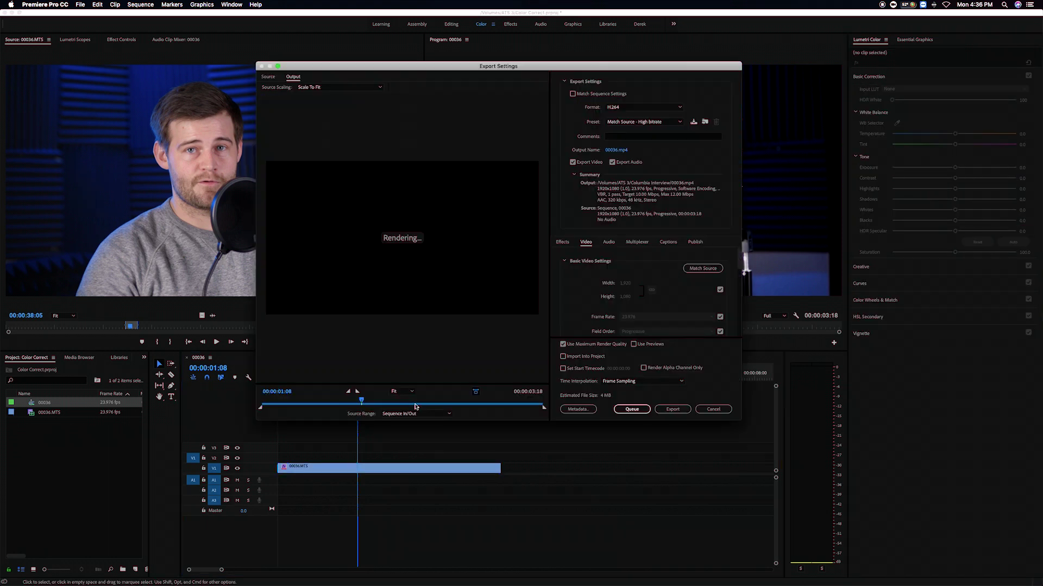
left_click_drag(424, 64, 794, 16)
left_click_drag(706, 13, 308, 174)
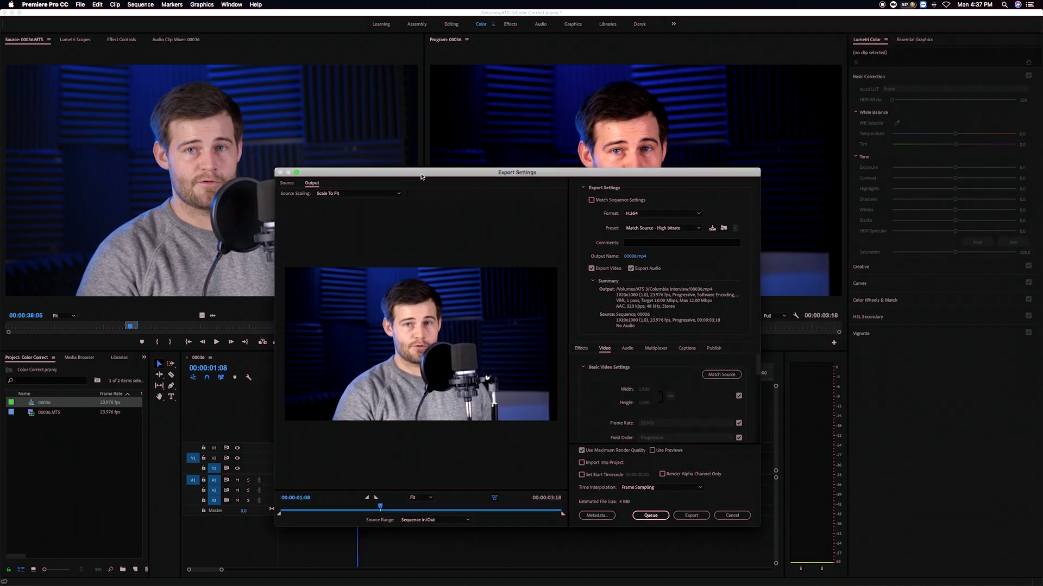
- Close Export Settings and raise clip 00036.MTS's white balance temperature to 100
left_click(732, 519)
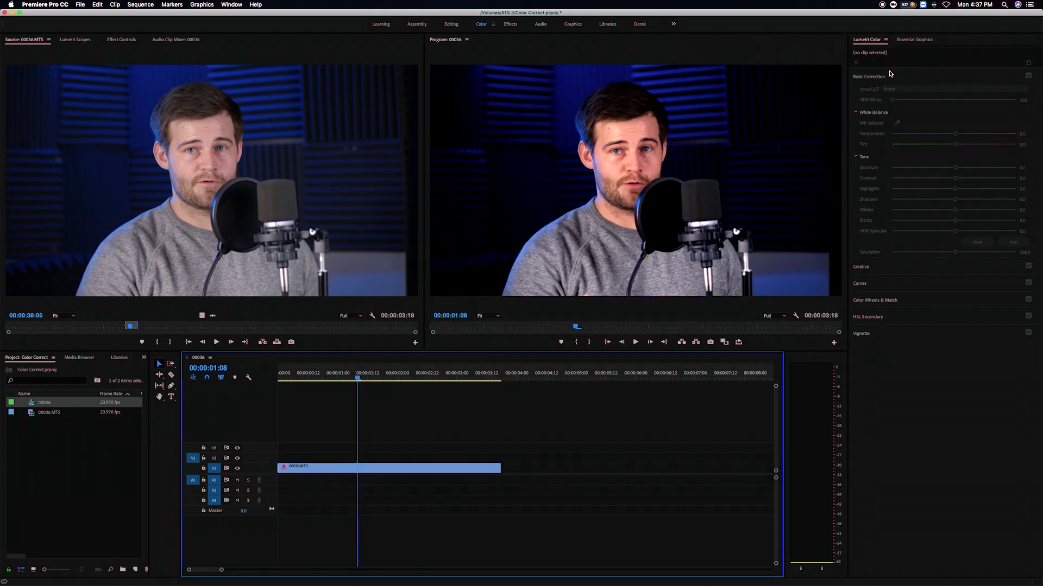
left_click(395, 468)
left_click_drag(955, 133, 960, 135)
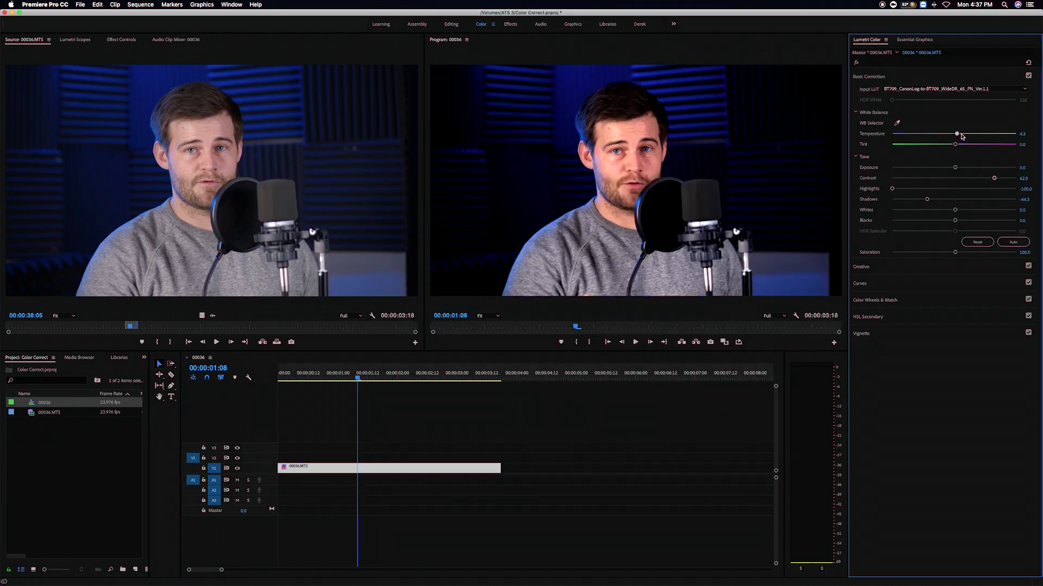
left_click_drag(1024, 134, 1032, 134)
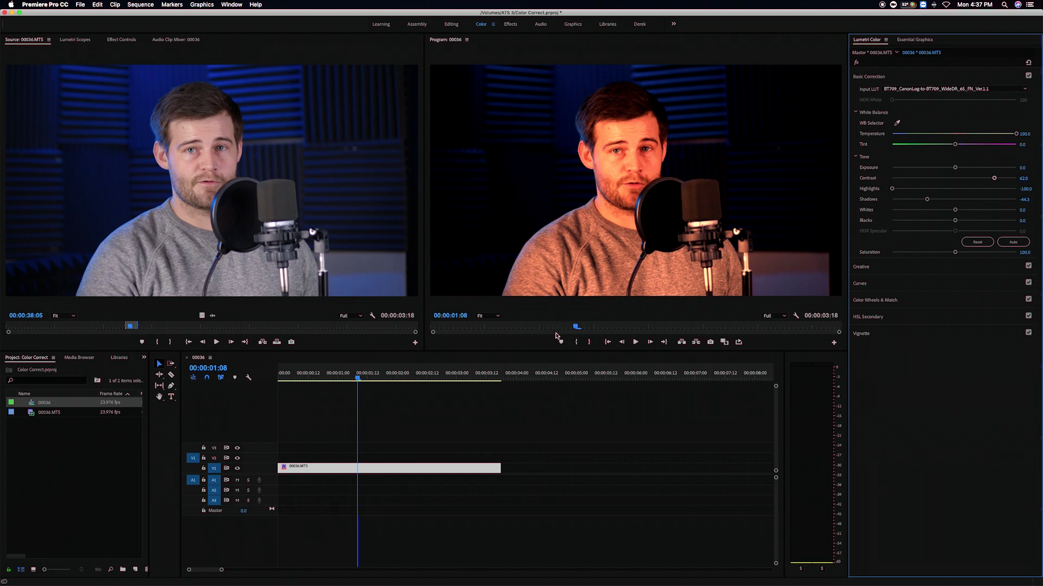
- Compare the warmer image in the Export Settings preview beside the Program monitor, then cancel
left_click(393, 402)
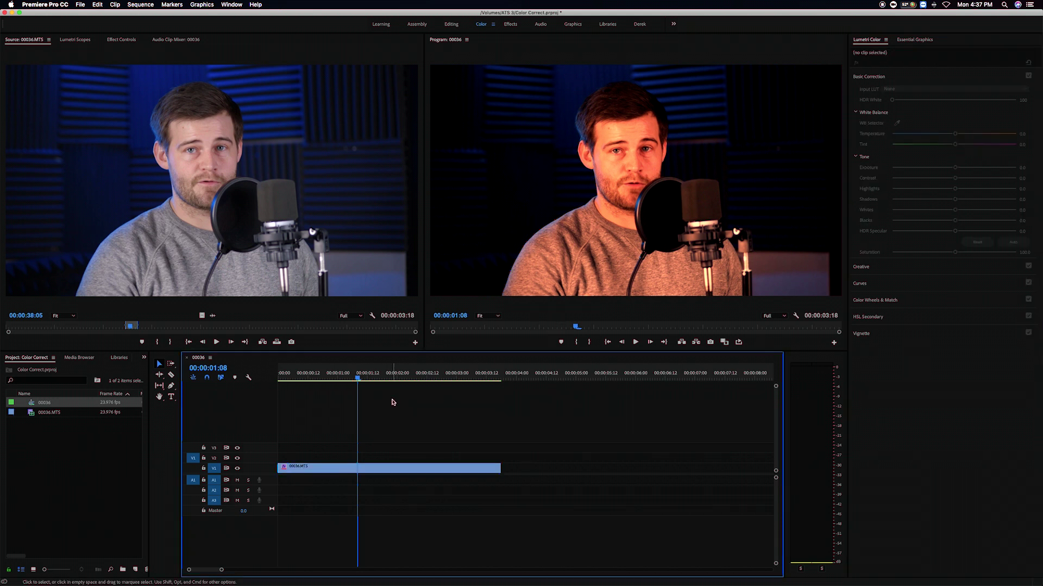
key("super+m")
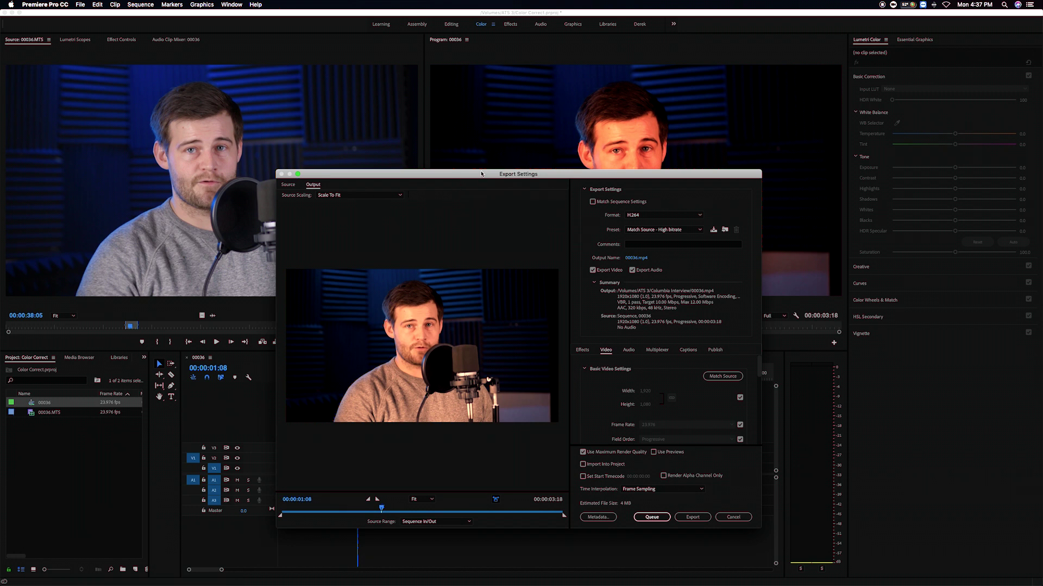
left_click_drag(472, 175, 846, 22)
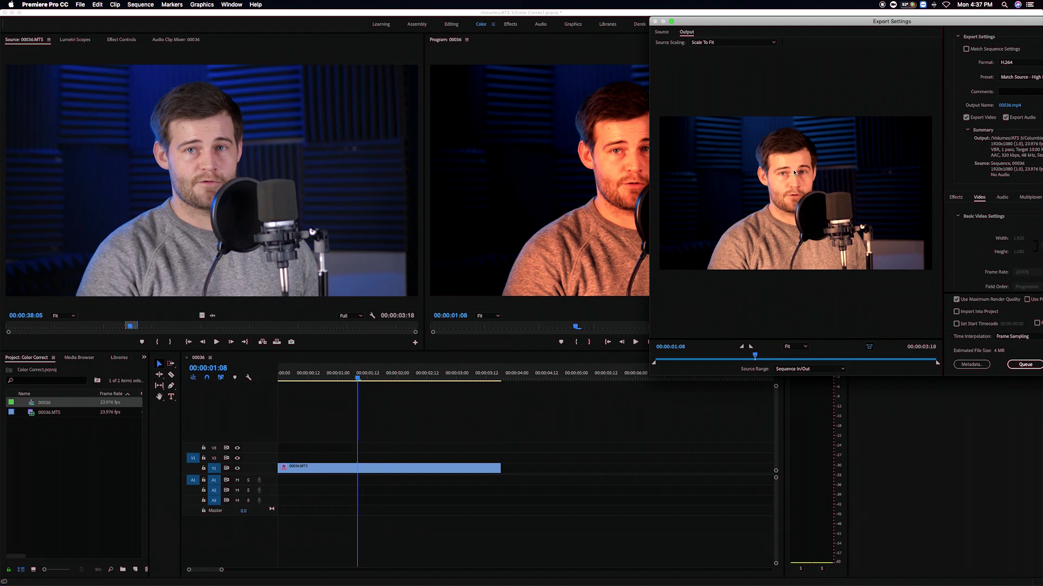
left_click_drag(820, 24, 486, 126)
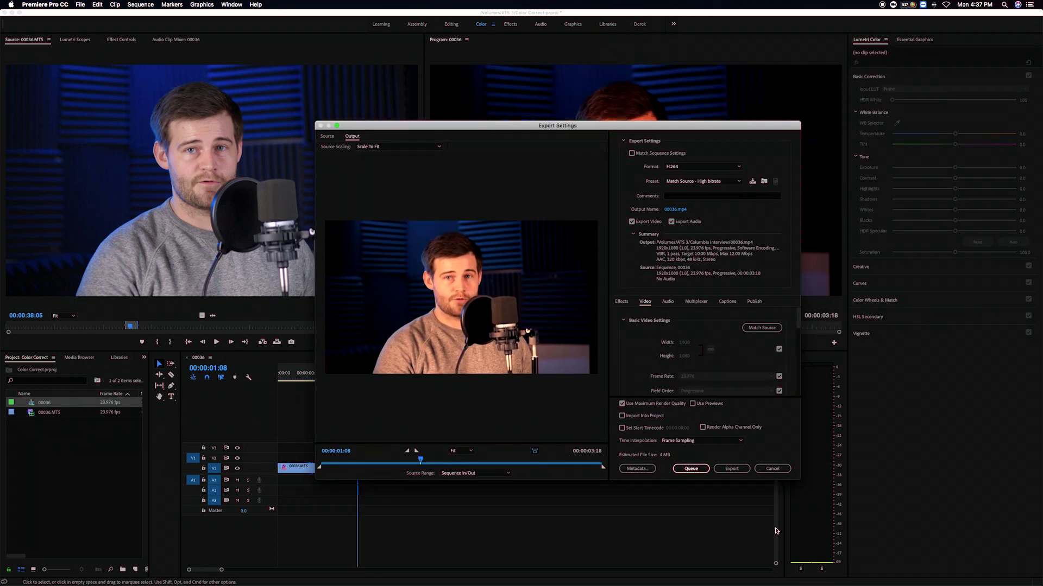
left_click(771, 469)
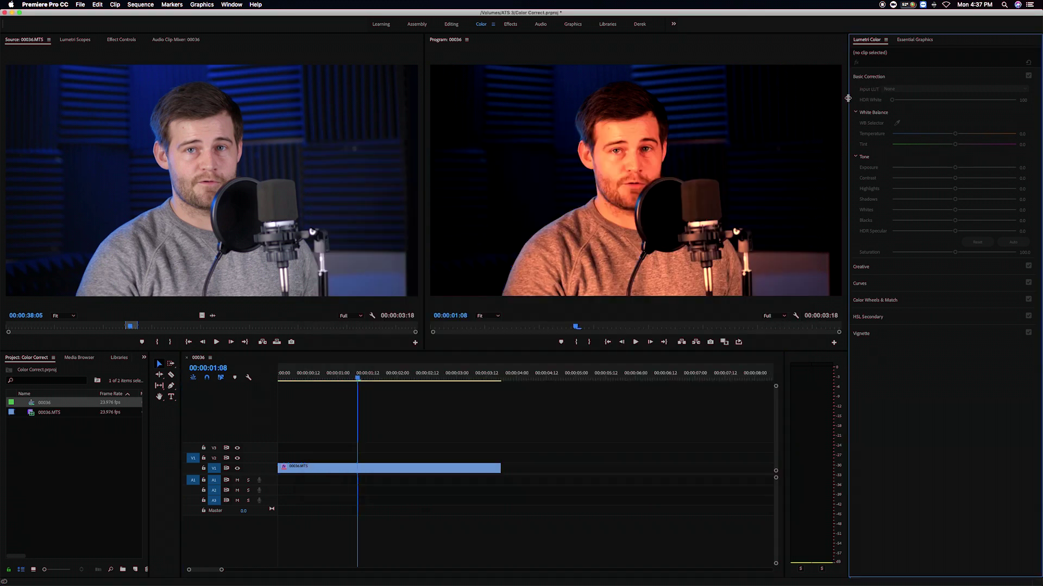
- Open Export Settings for sequence 00036, keeping H.264 as the export format
left_click(418, 468)
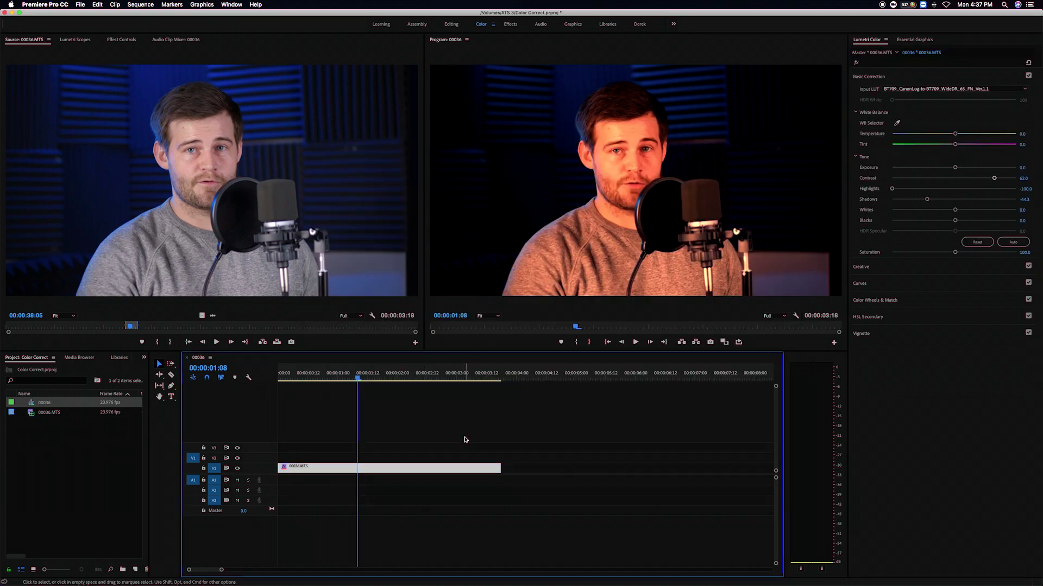
left_click(409, 442)
key("super+m")
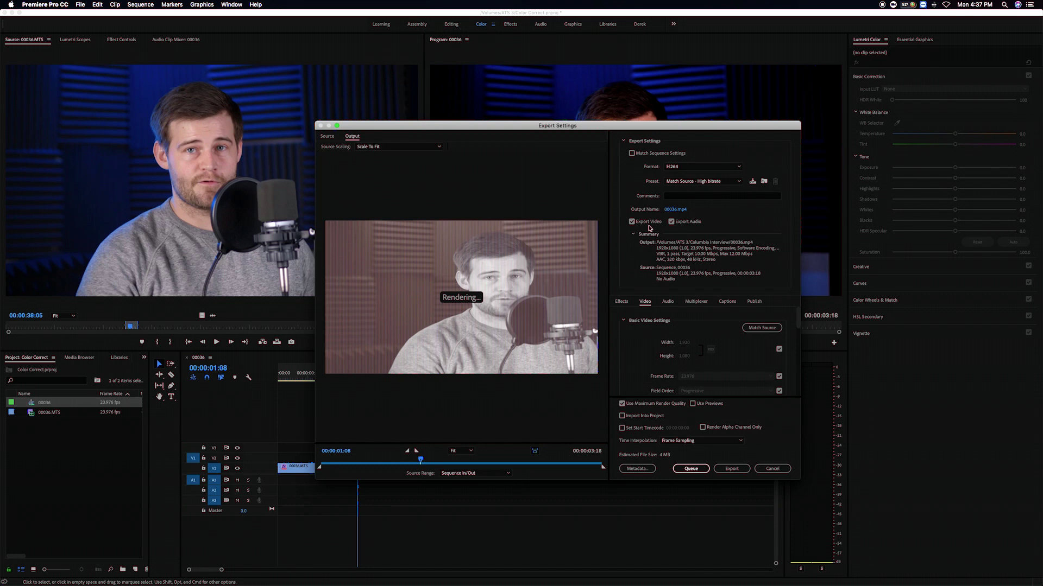
left_click(672, 167)
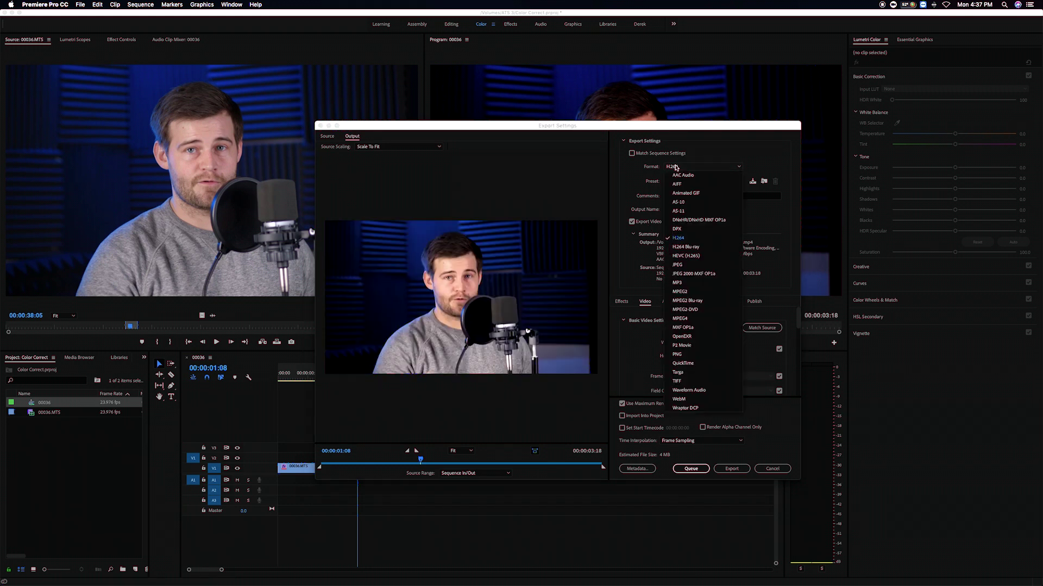
left_click(678, 238)
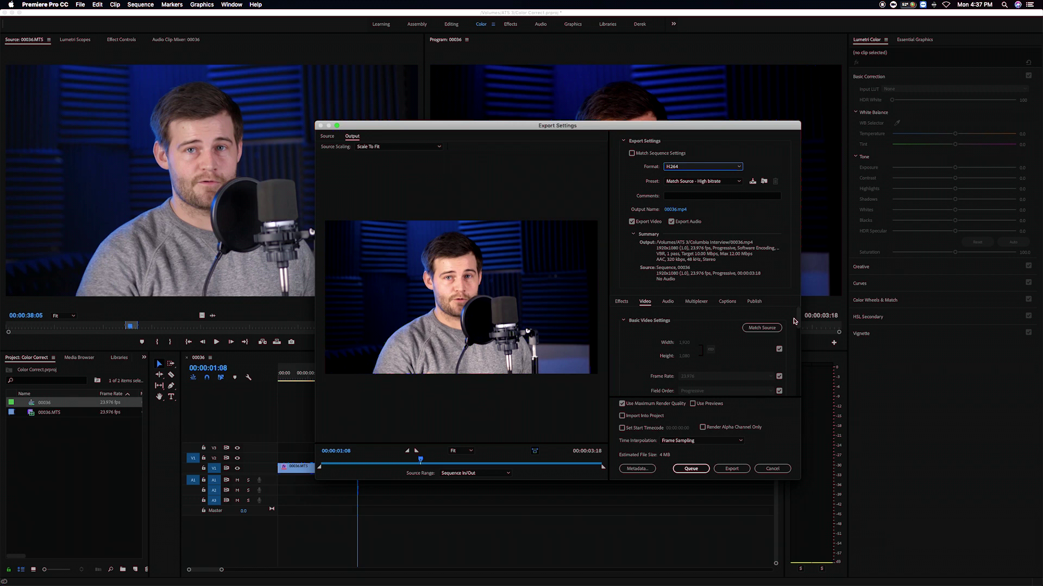
left_click_drag(798, 319, 800, 355)
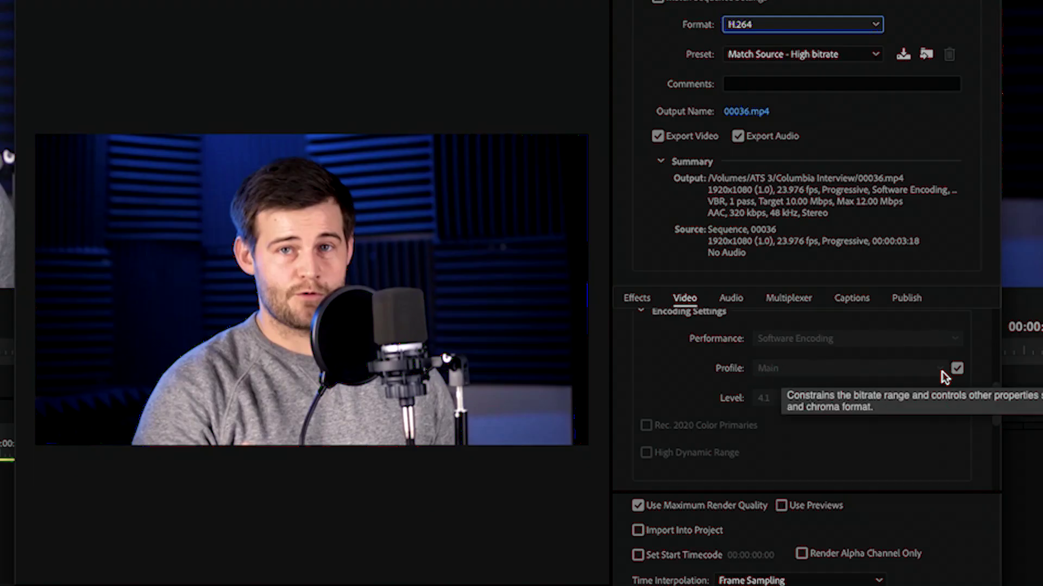
- Set the H.264 profile to High10 and enable Rec. 2020 primaries and High Dynamic Range
left_click(956, 369)
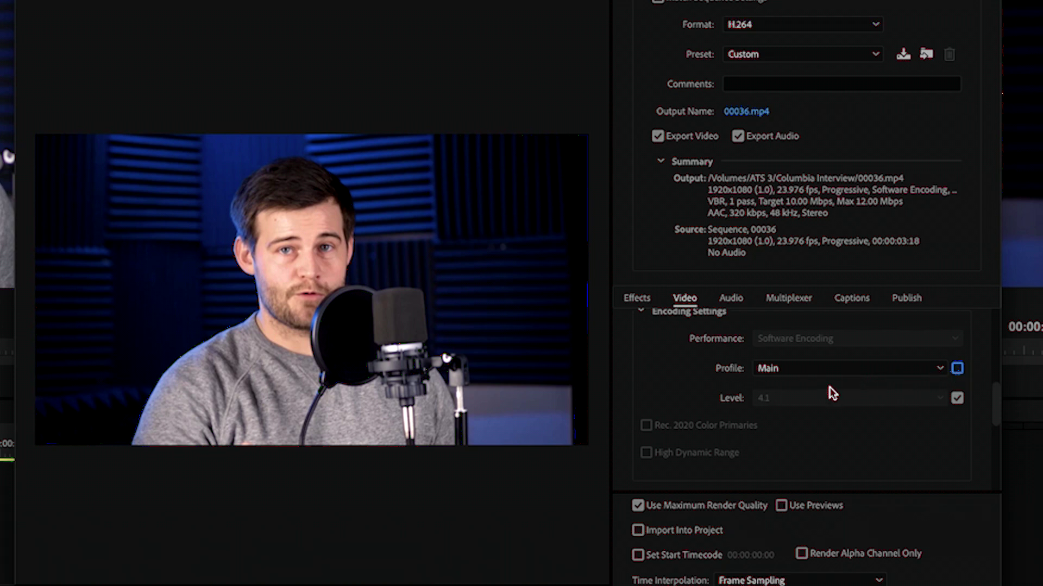
left_click(942, 371)
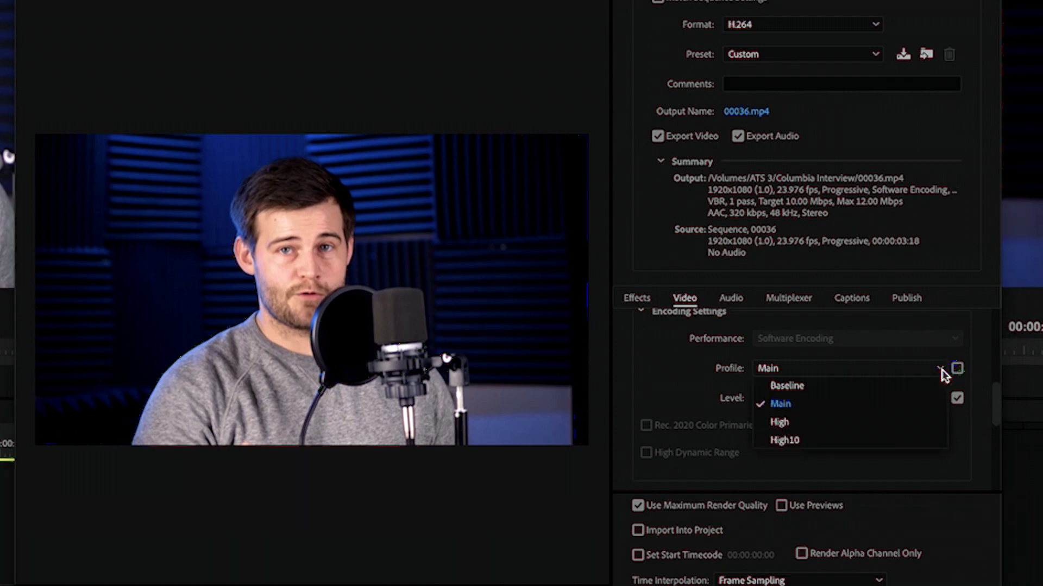
left_click(796, 441)
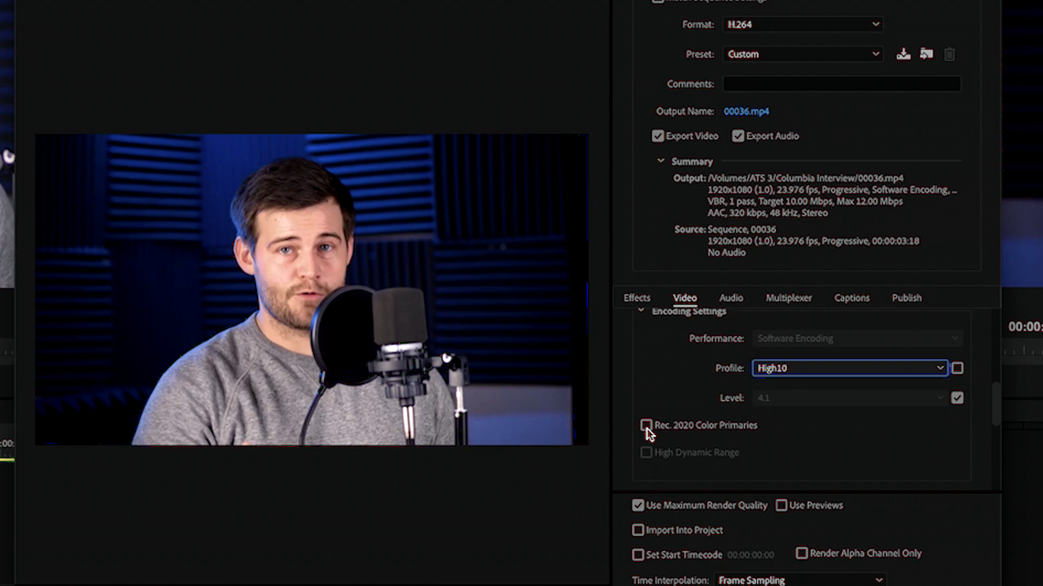
left_click(647, 426)
left_click(645, 452)
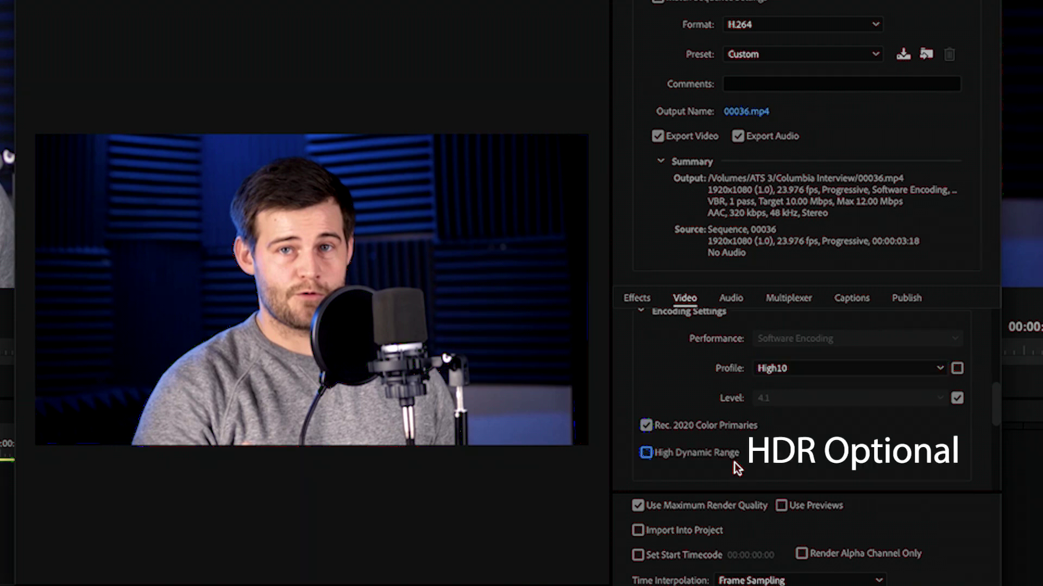
left_click(646, 454)
left_click(678, 458)
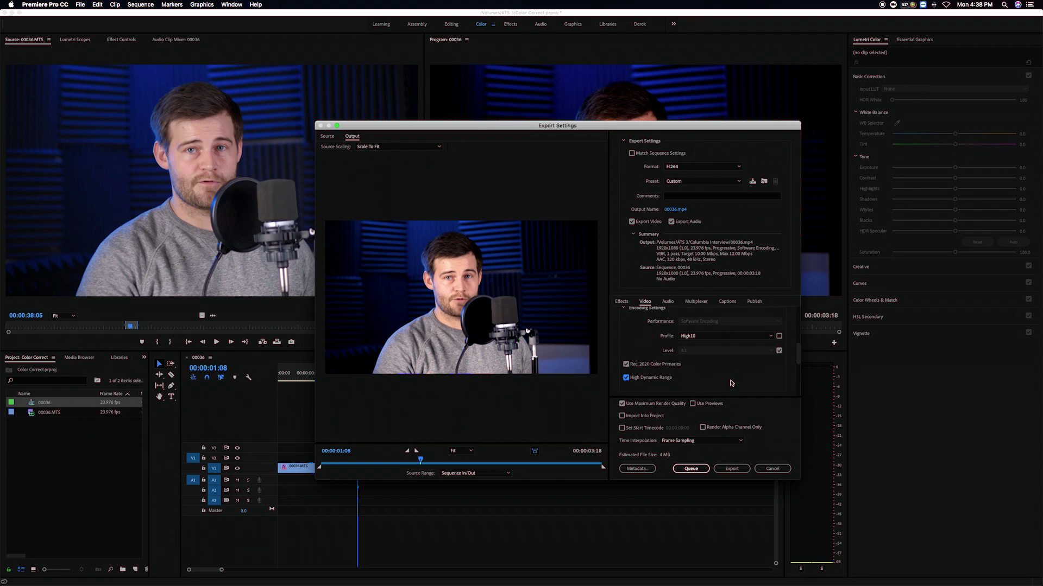
- Switch bitrate encoding to CBR with a 15 Mbps target bitrate
left_click_drag(797, 354, 798, 377)
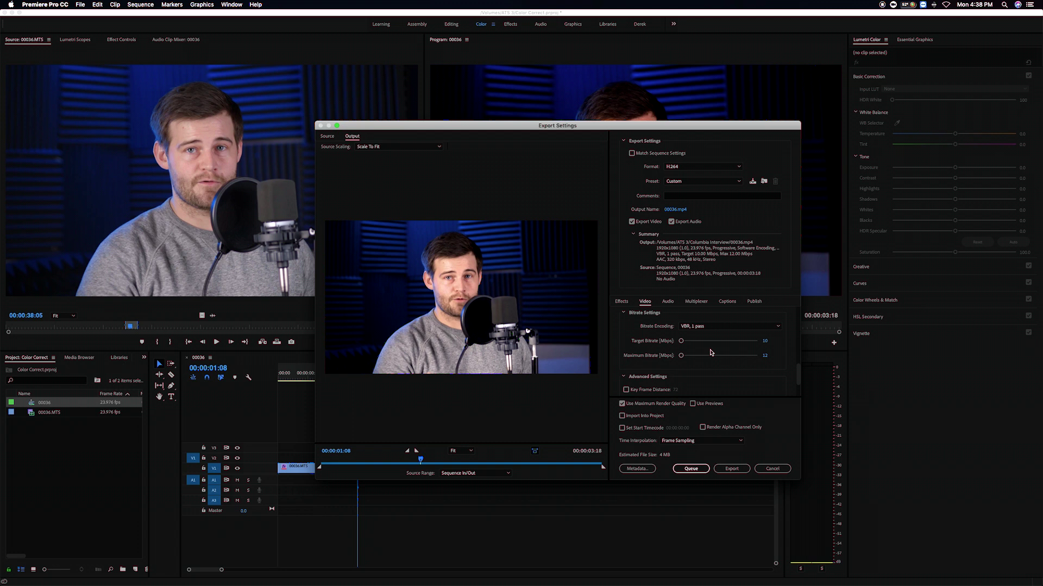
left_click(738, 327)
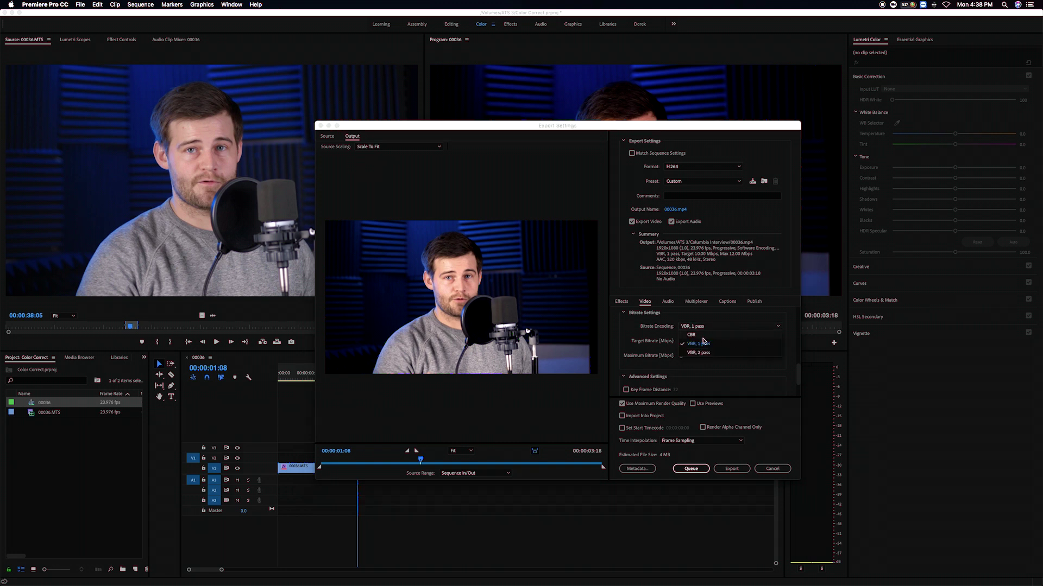
left_click(700, 334)
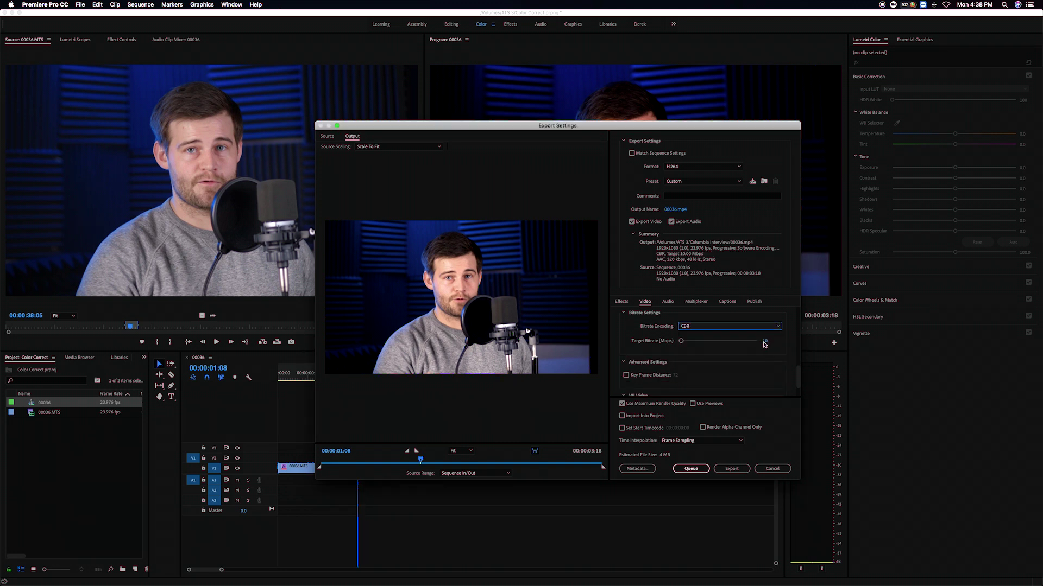
left_click(765, 341)
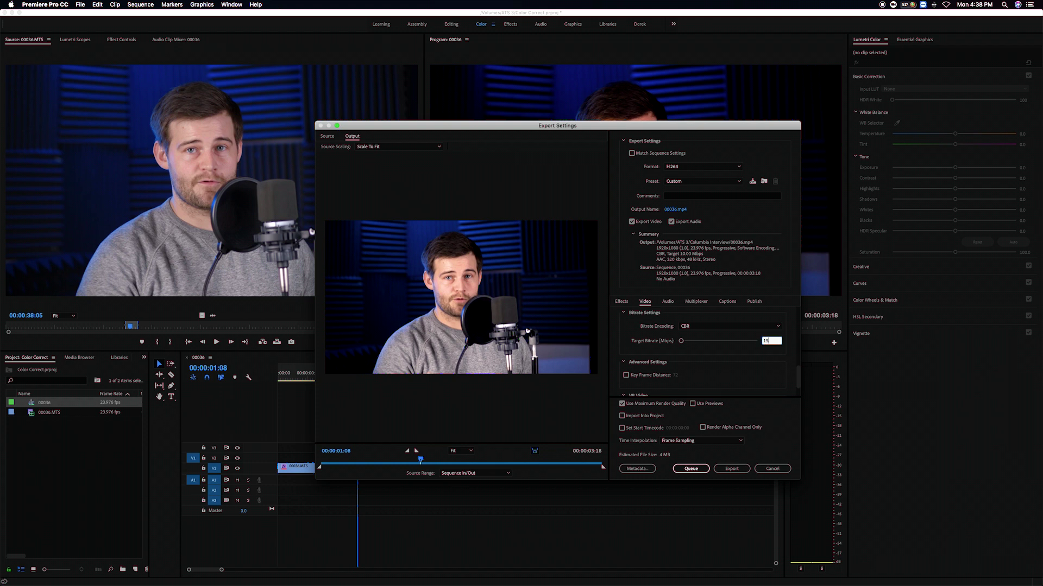
type("15")
key("shift+Tab")
left_click(676, 211)
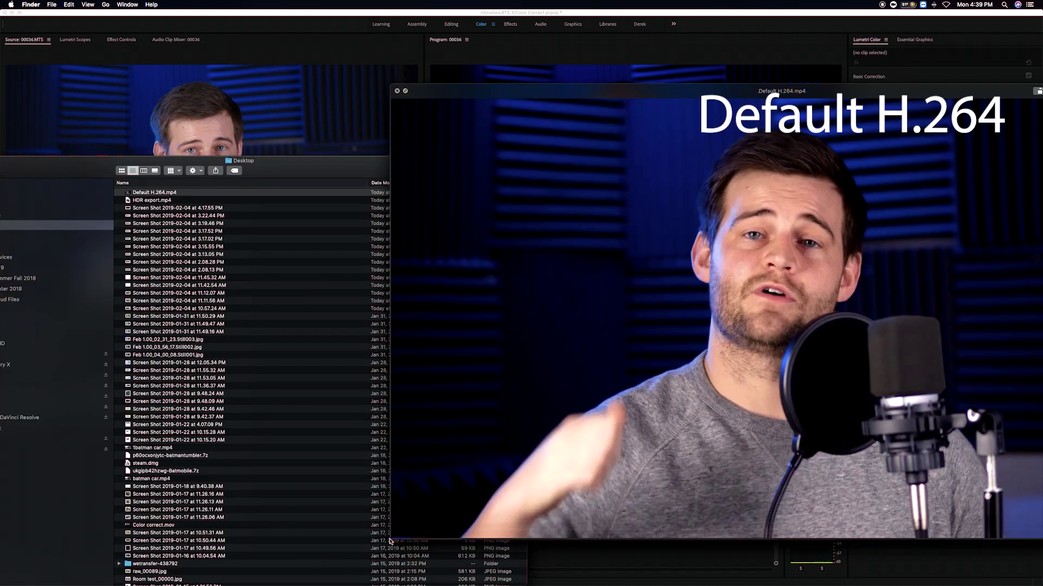
- Shrink the Default H.264.mp4 preview and play HDR export.mp4 in VLC beside it
left_click_drag(392, 539, 793, 286)
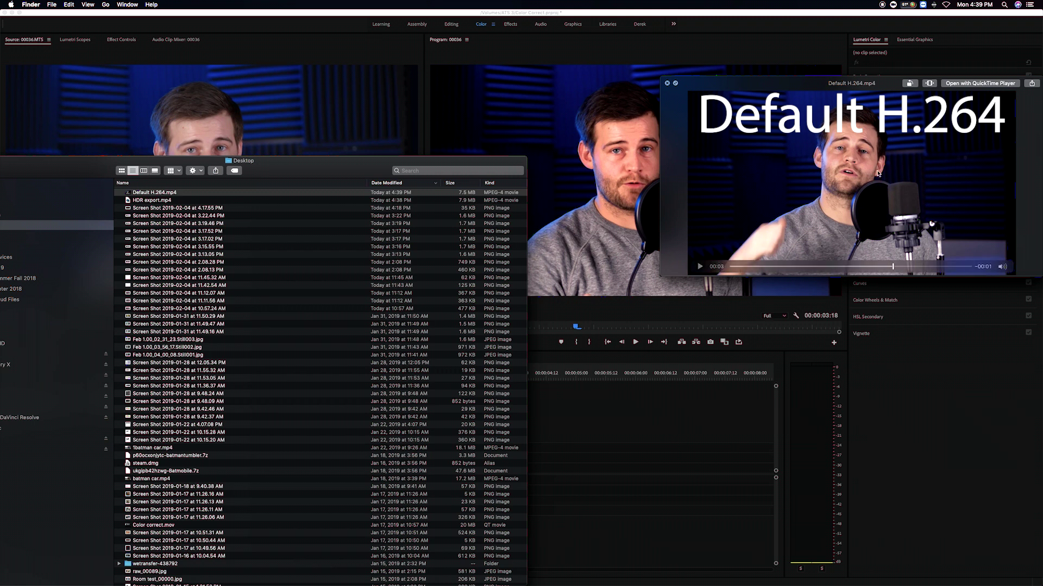
double_click(151, 199)
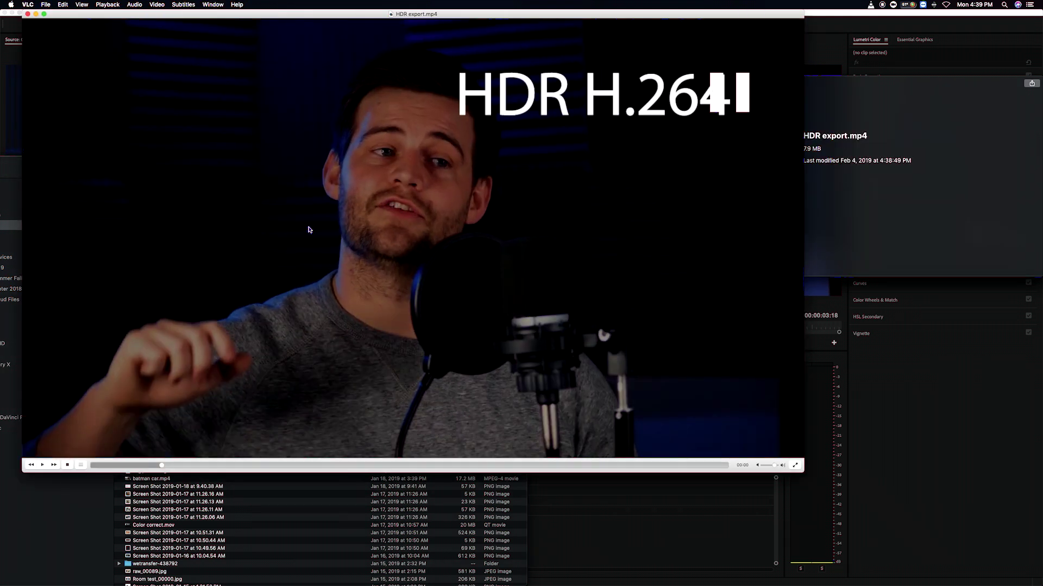
left_click_drag(368, 14, 568, 69)
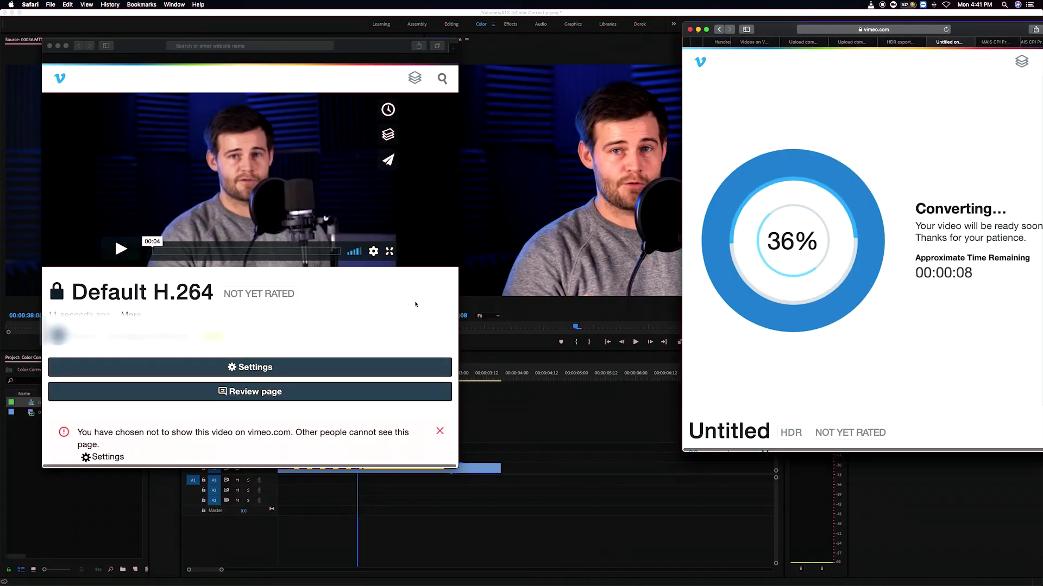
- Move the Default H.264 Vimeo window aside and play the converted Untitled HDR upload
left_click_drag(299, 54, 361, 70)
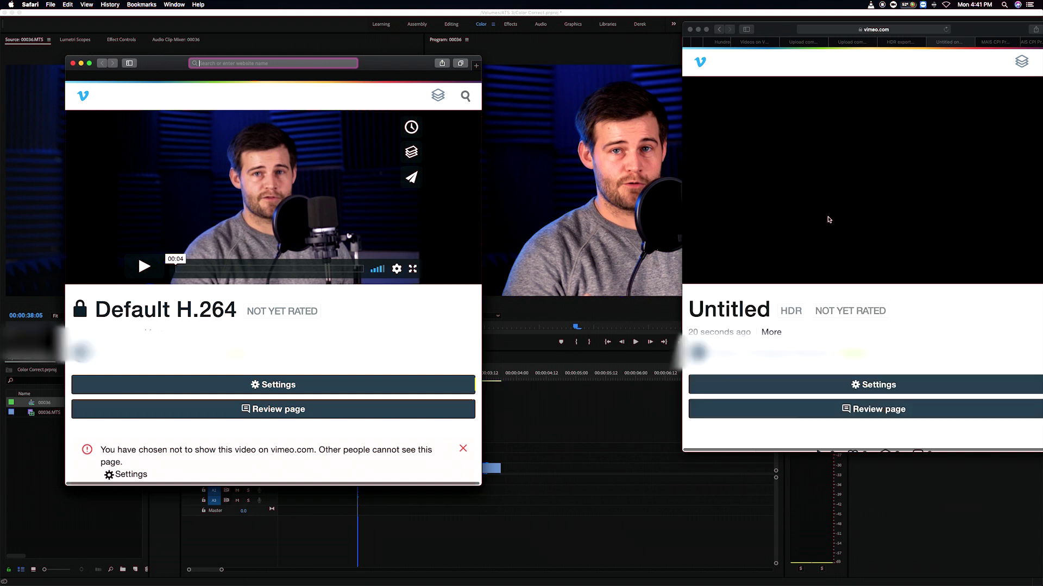
left_click(762, 218)
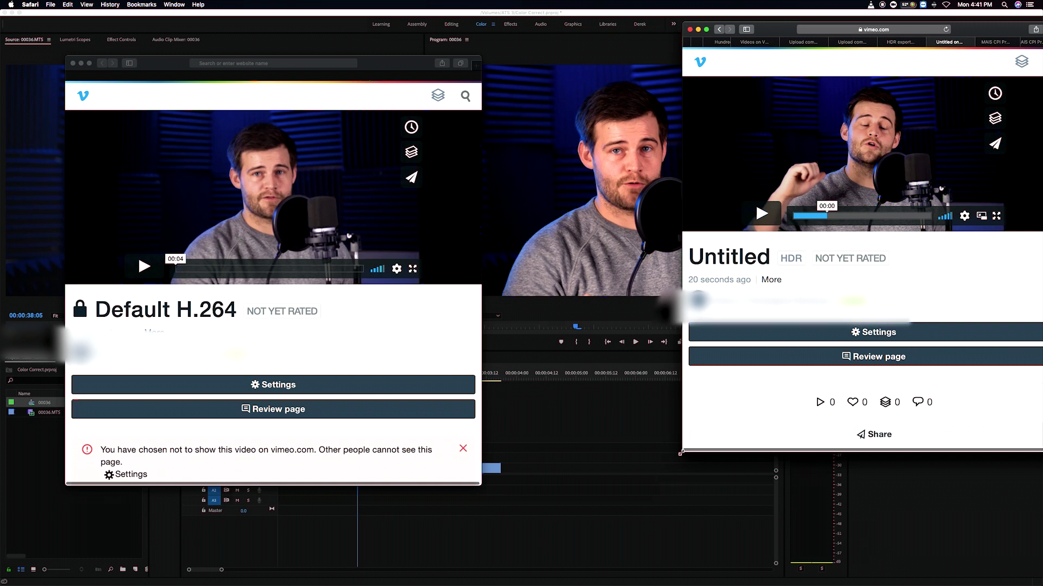
- Resize and arrange the HDR and Default H.264 Vimeo windows beside Premiere's Program monitor
left_click_drag(682, 451, 613, 539)
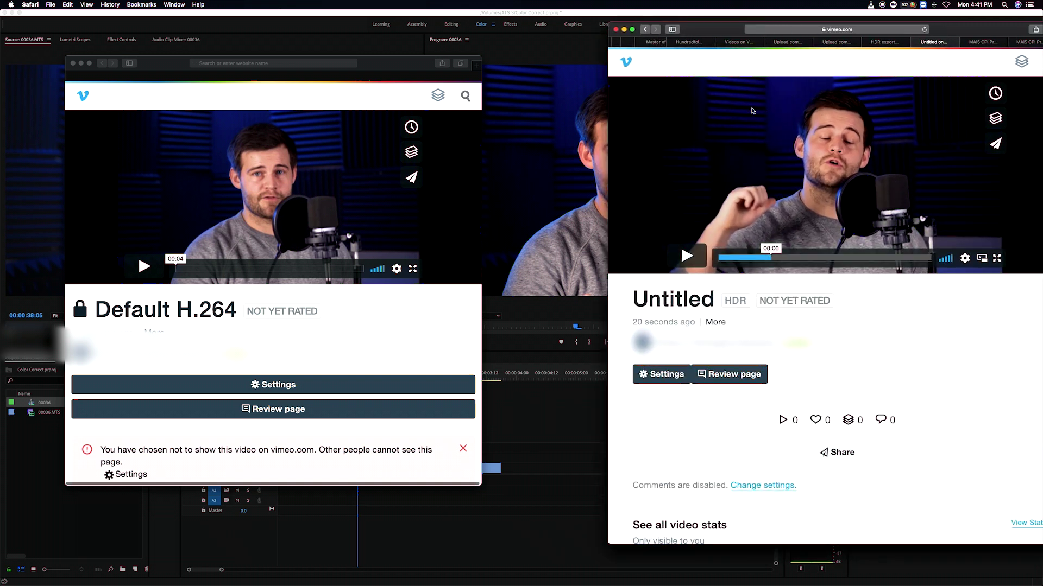
left_click_drag(704, 31, 777, 42)
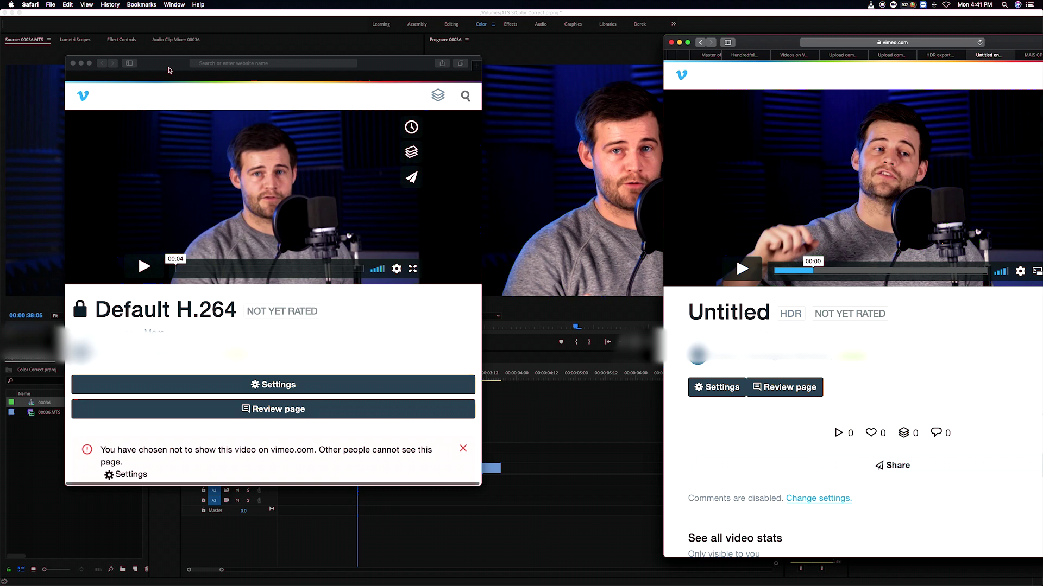
left_click_drag(168, 69, 212, 62)
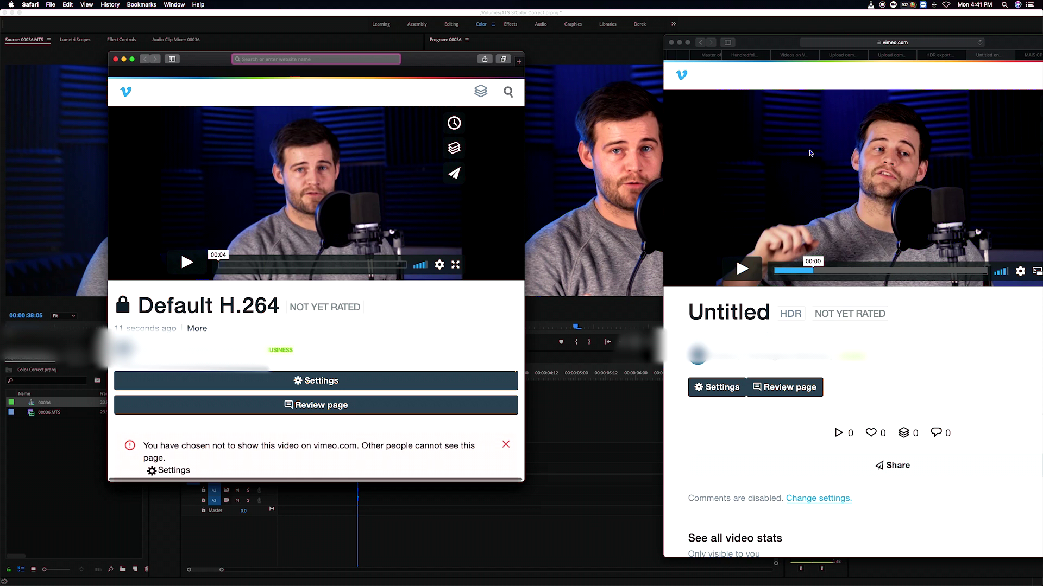
left_click_drag(424, 67, 367, 63)
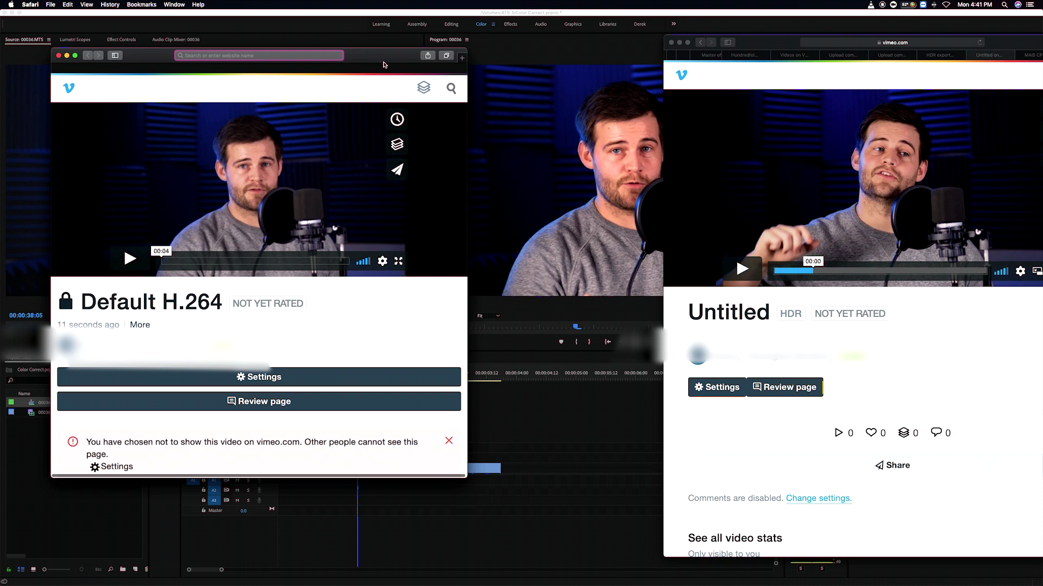
left_click_drag(383, 64, 327, 50)
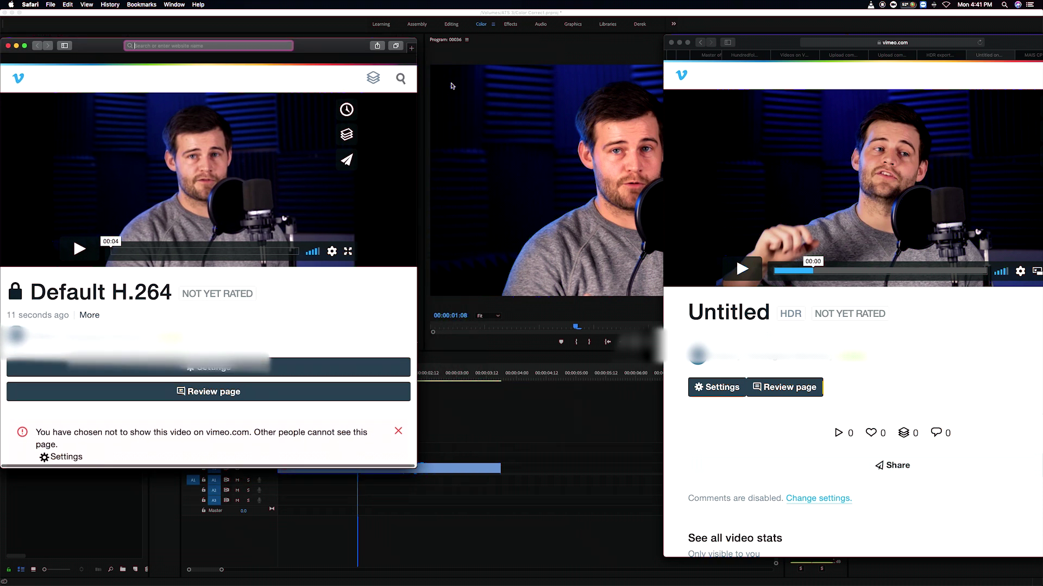
left_click_drag(771, 43, 475, 42)
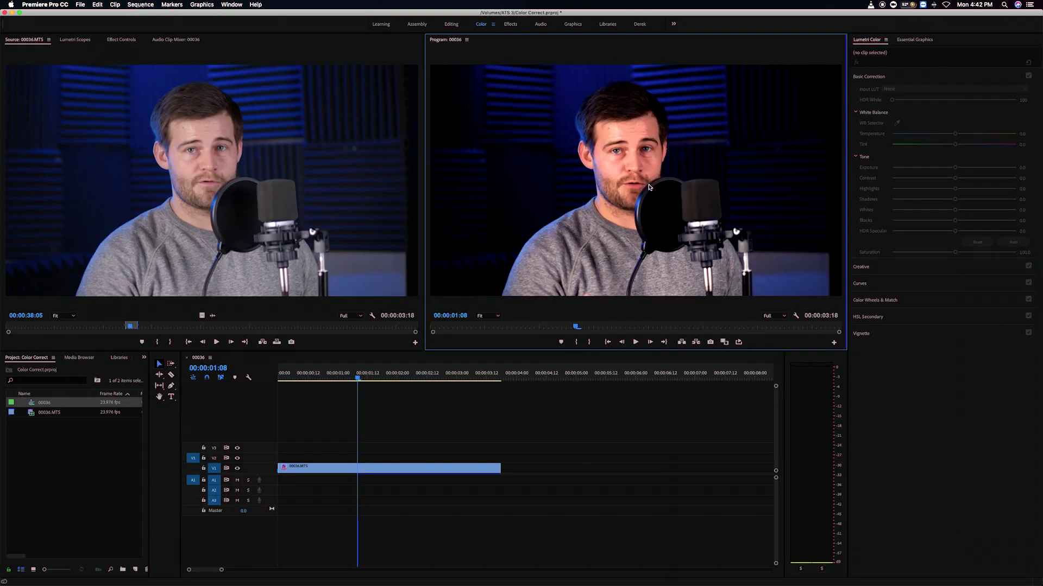
- Bring the Vimeo windows forward, then switch to QuickTime Player and check its File menu
mouse_move(564, 581)
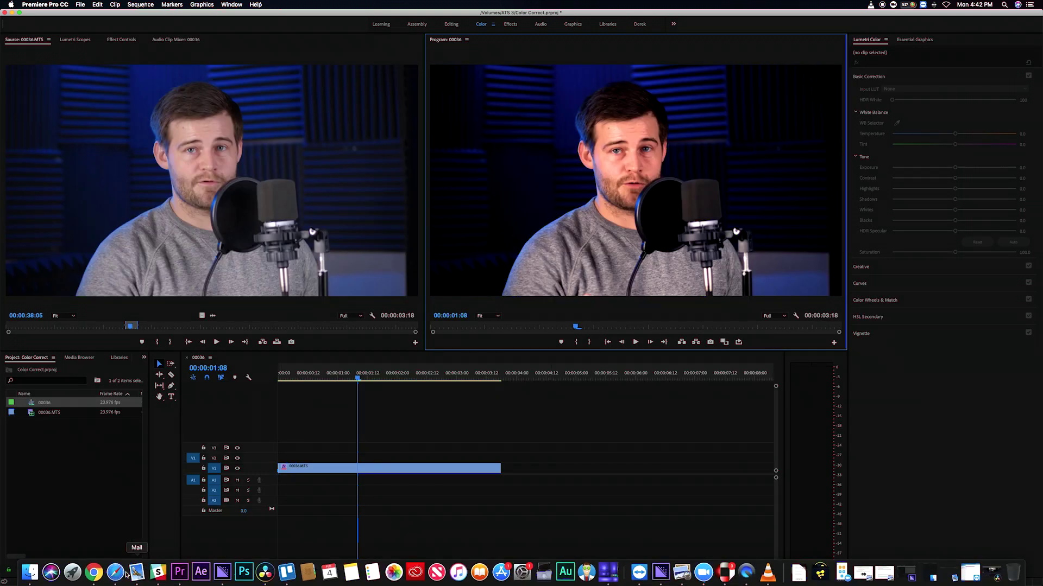
left_click(115, 584)
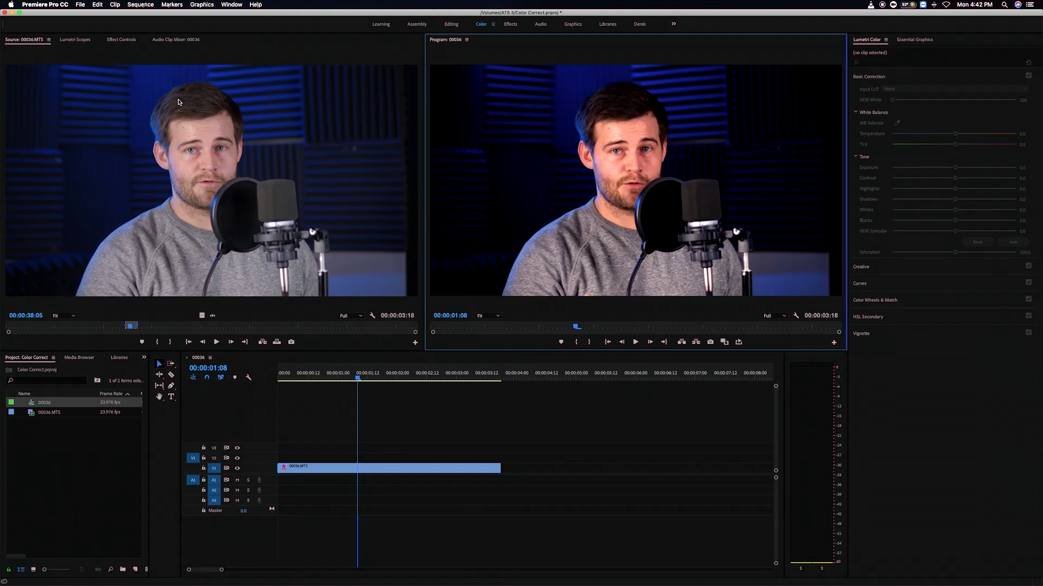
mouse_move(325, 583)
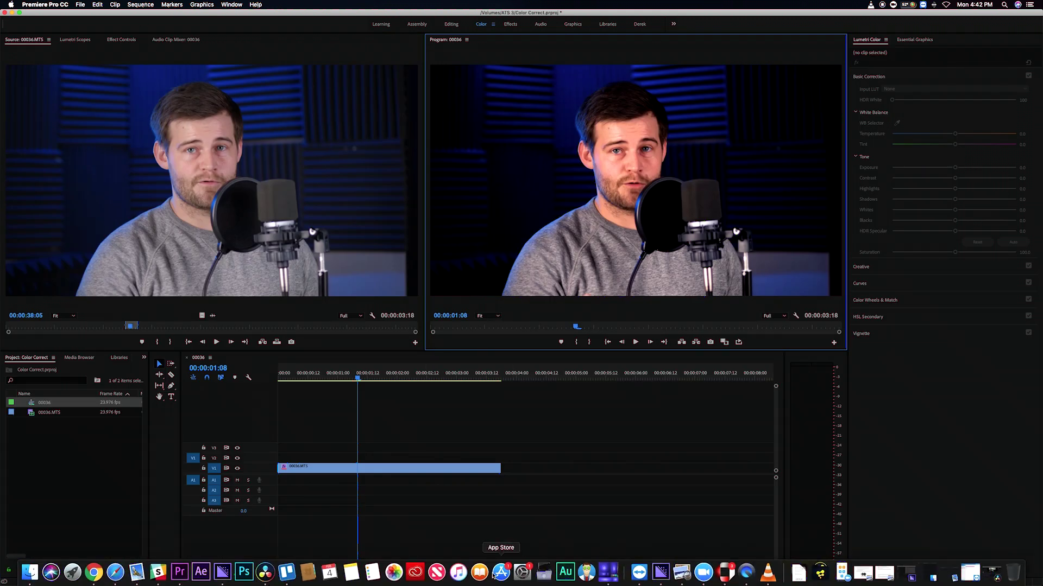
left_click(737, 576)
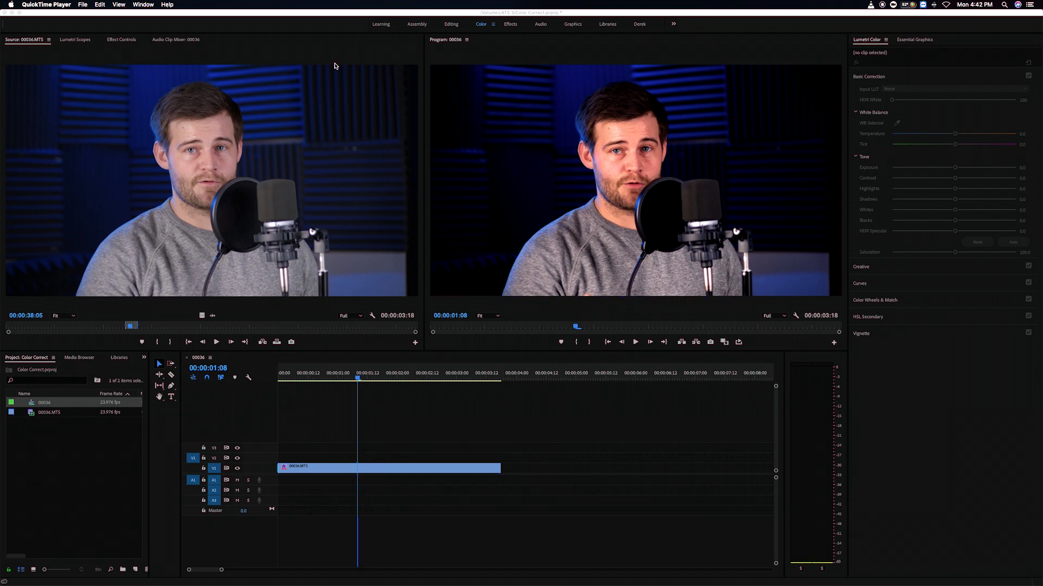
left_click(83, 4)
left_click(83, 4)
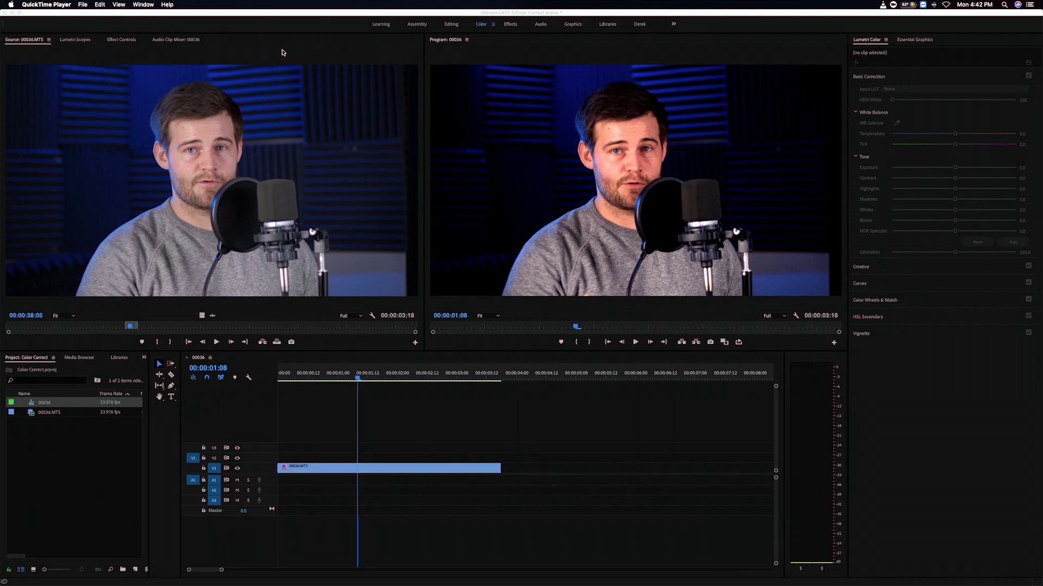